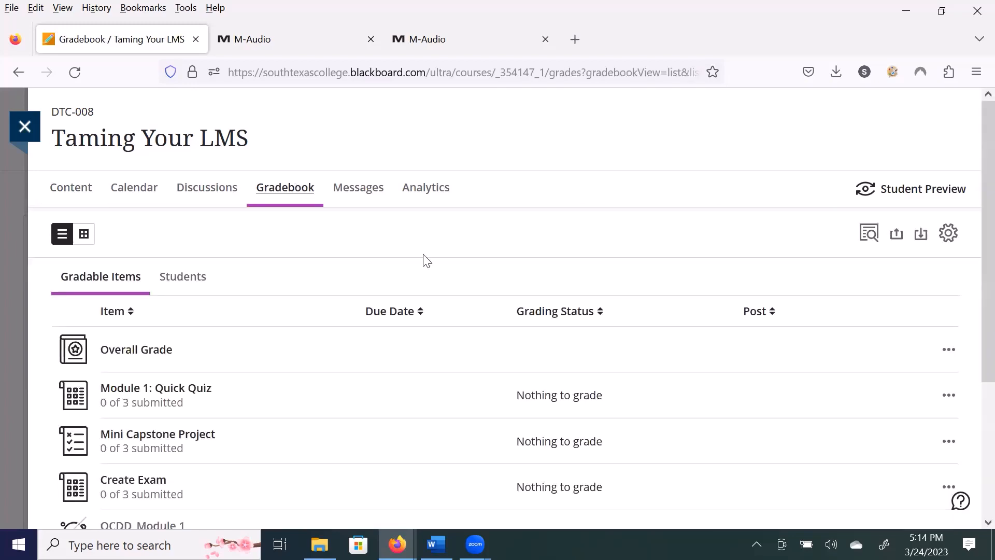
scroll(461, 277, down, 2)
scroll(462, 276, down, 2)
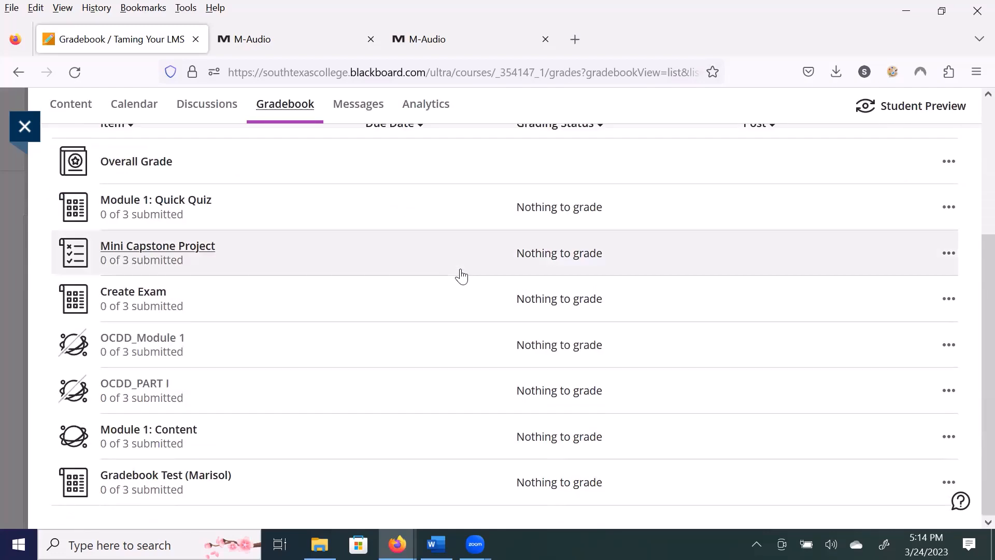
scroll(461, 409, up, 4)
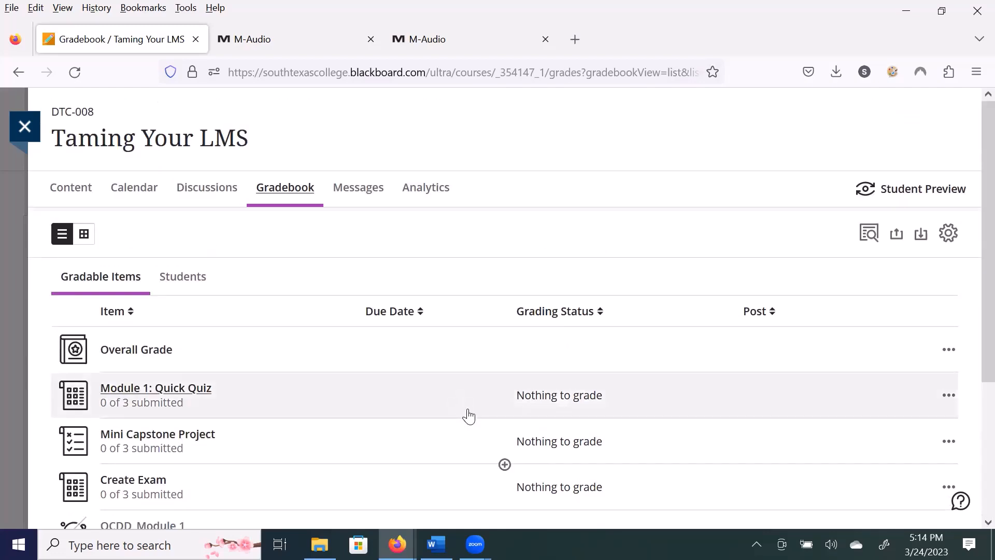
scroll(470, 451, down, 4)
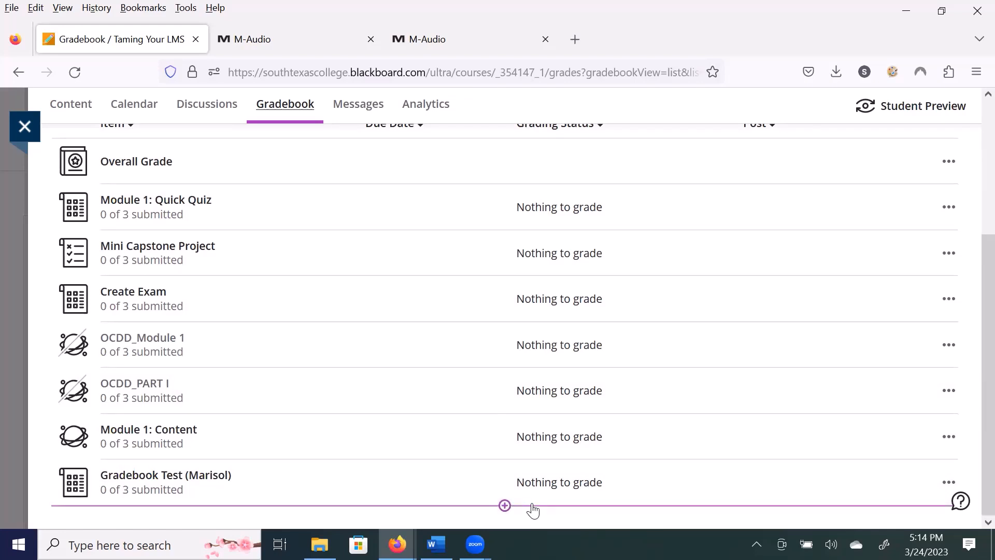
scroll(532, 509, up, 4)
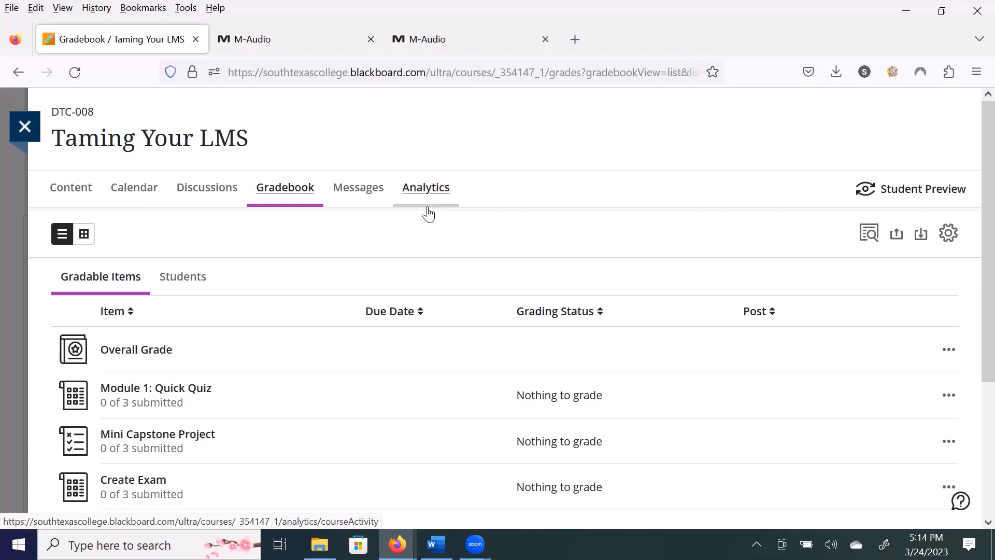
- Open the overall grade settings from the course's gradebook settings
click(950, 236)
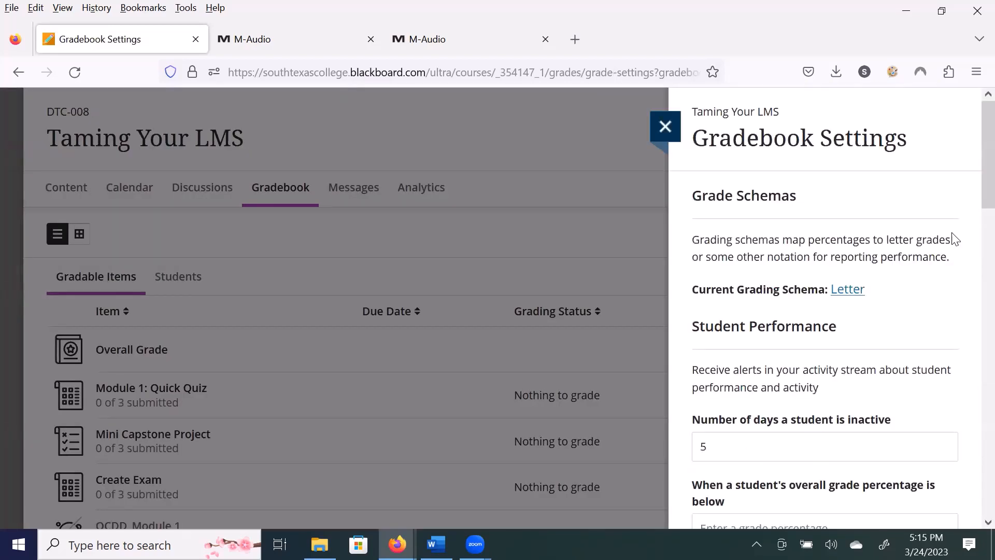
scroll(803, 267, down, 8)
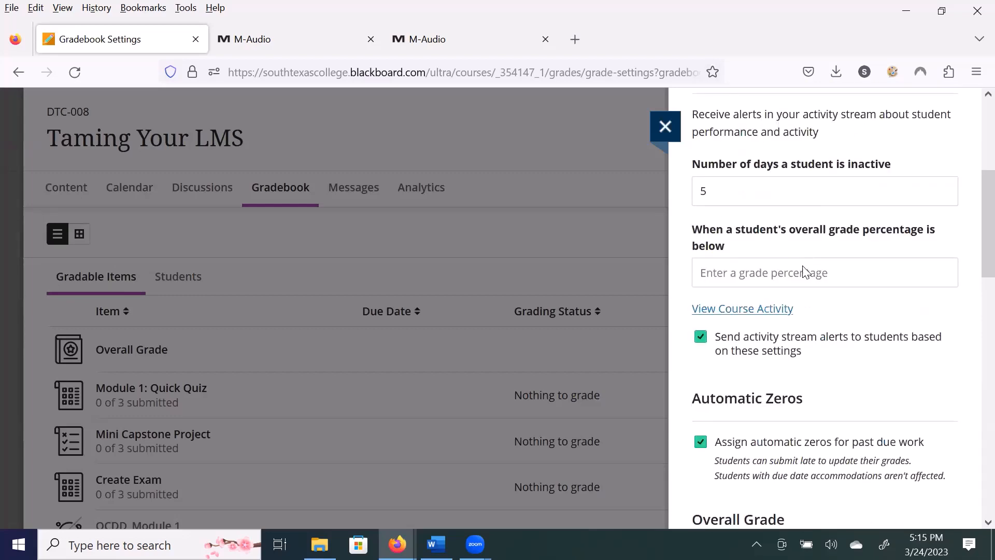
scroll(804, 272, down, 2)
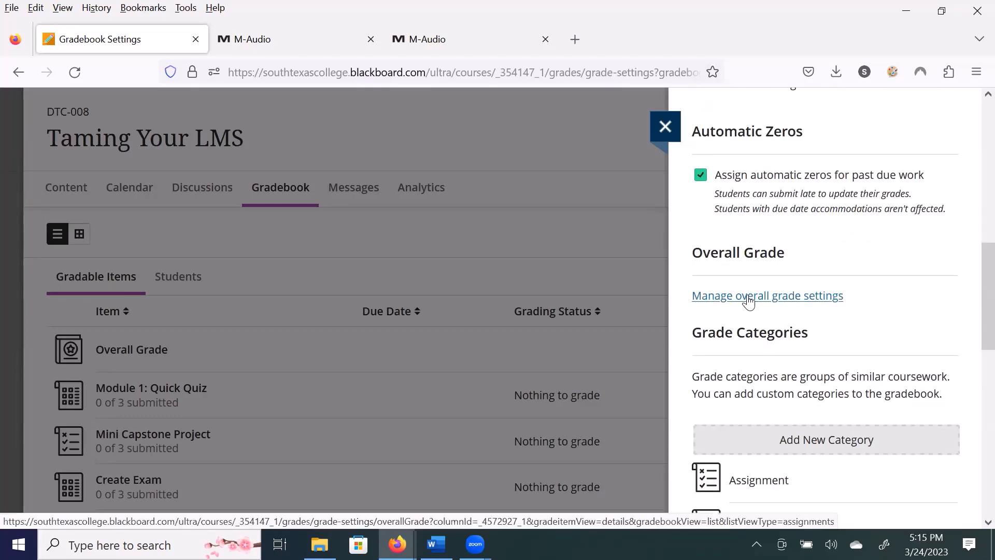
click(794, 297)
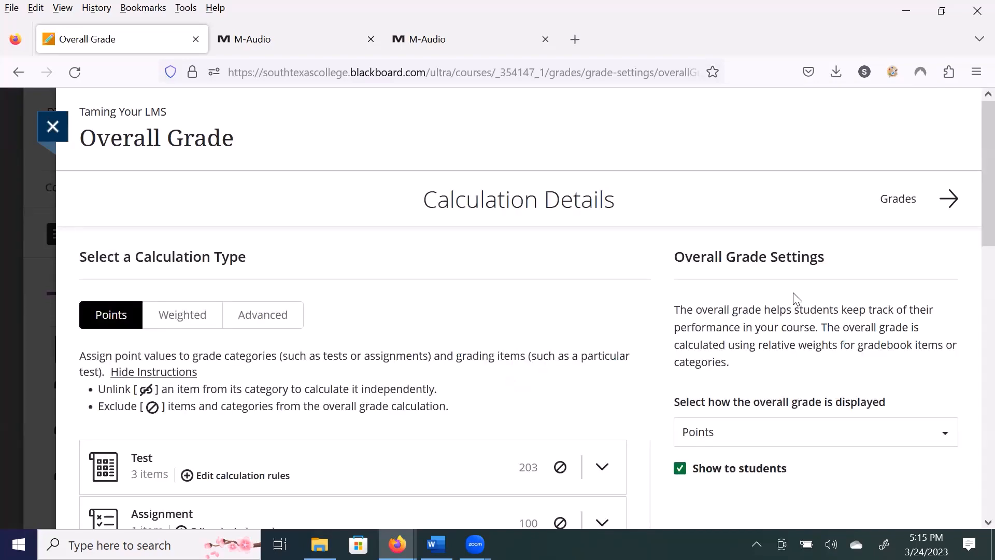
- Try the Weighted calculation type for the overall grade and review the percentages assigned to each category
scroll(638, 313, down, 2)
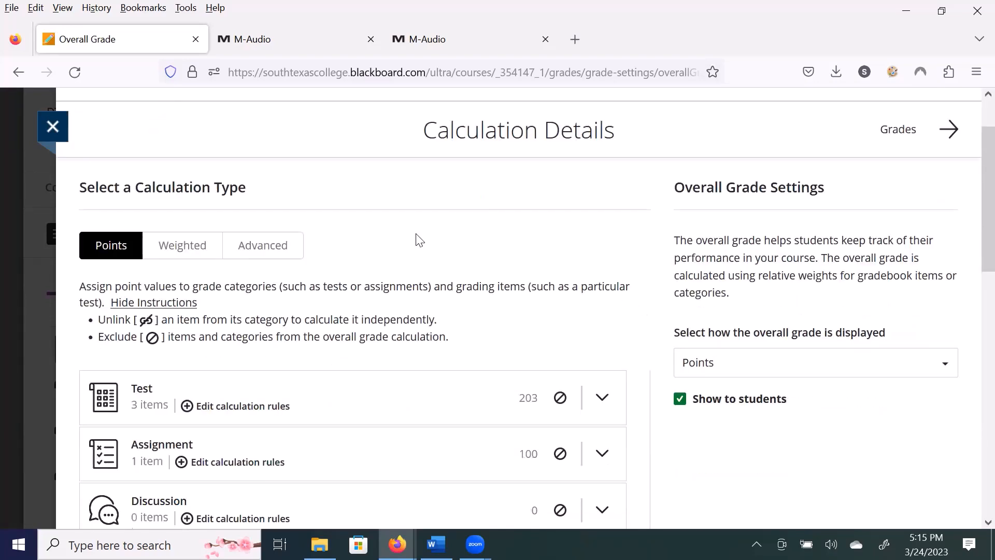
scroll(207, 311, up, 2)
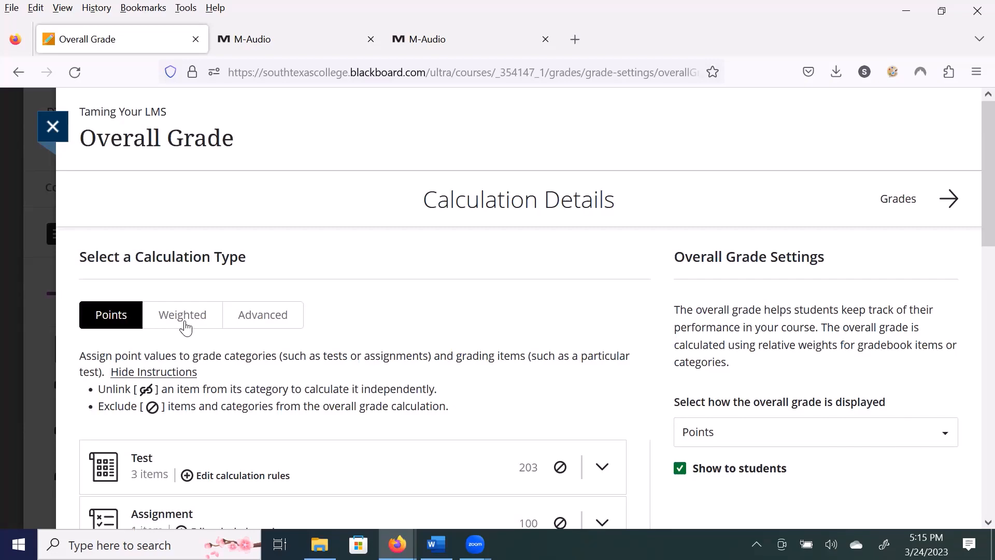
click(185, 328)
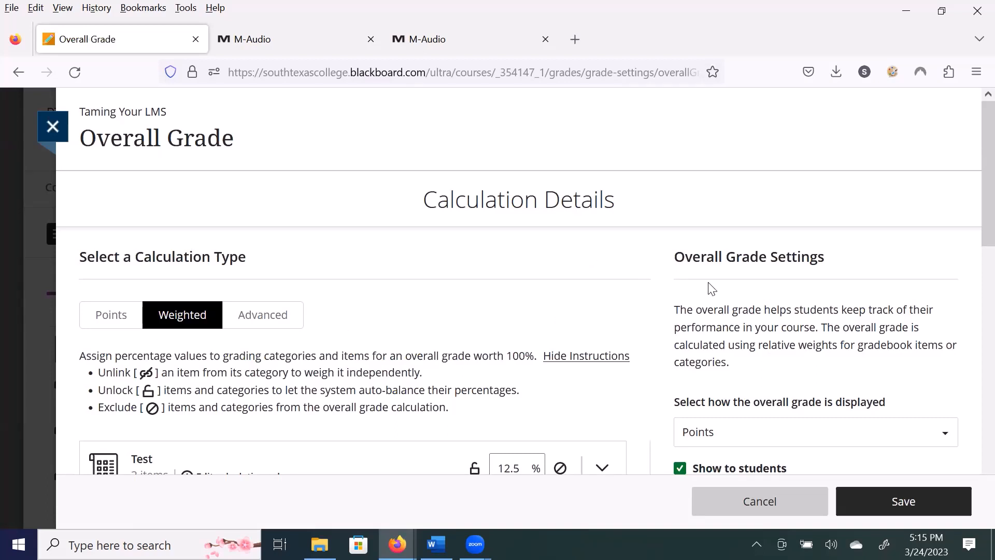
scroll(593, 305, down, 10)
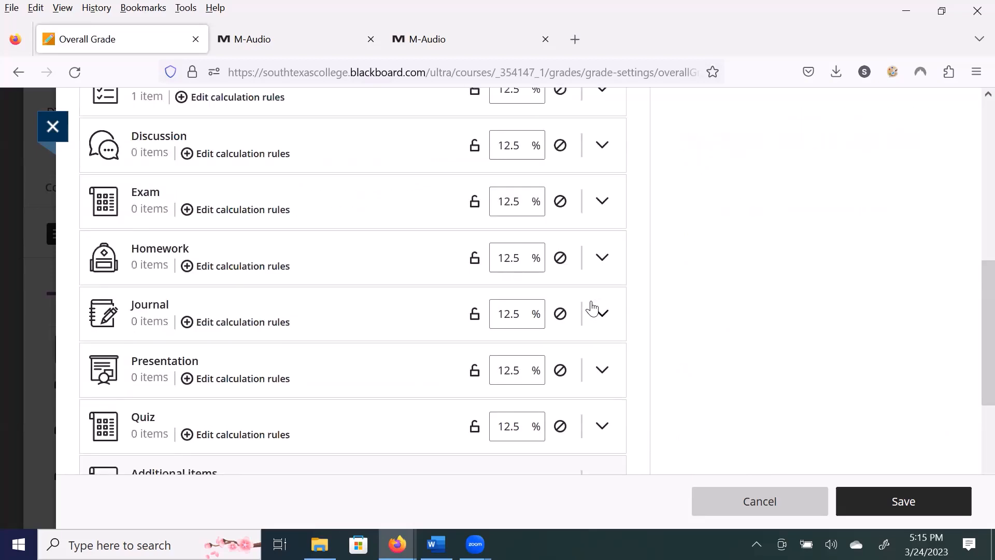
scroll(592, 307, up, 5)
scroll(592, 308, up, 5)
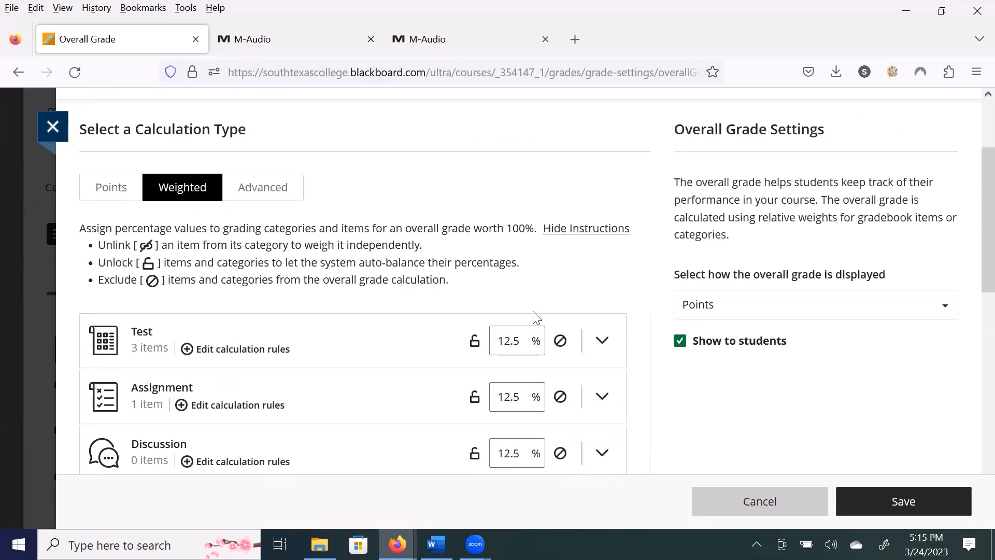
scroll(457, 324, down, 2)
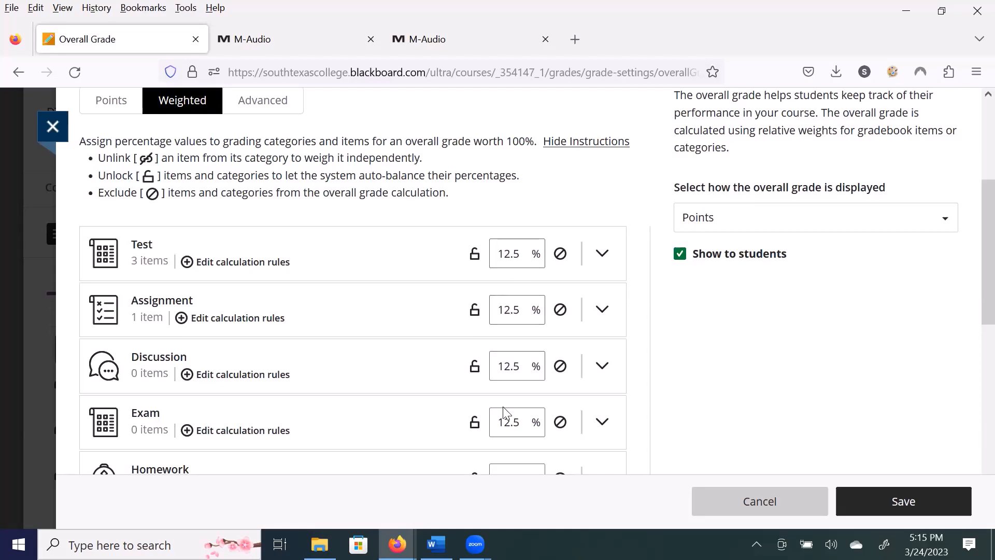
scroll(596, 327, up, 5)
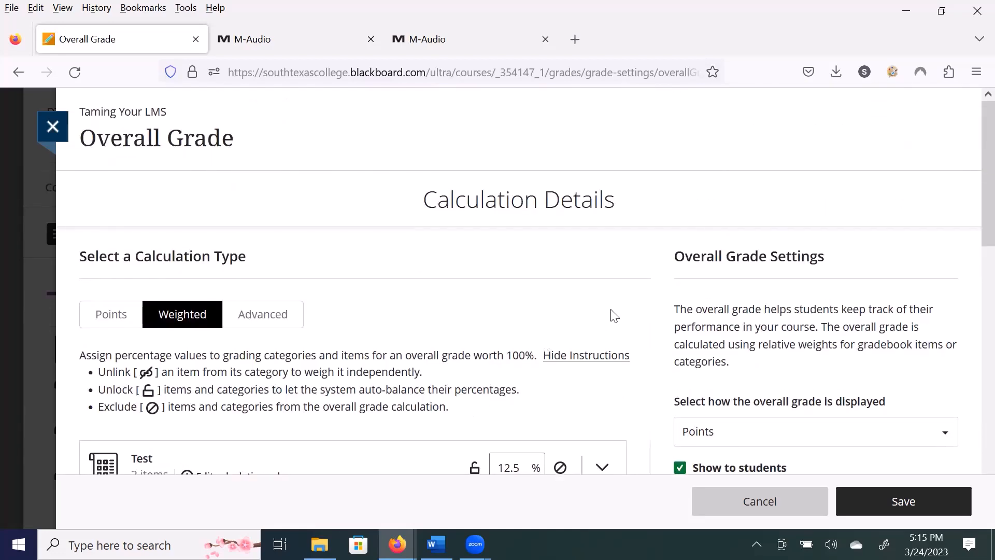
- Set the overall grade calculation type to Points and review the point values of the categories
click(104, 317)
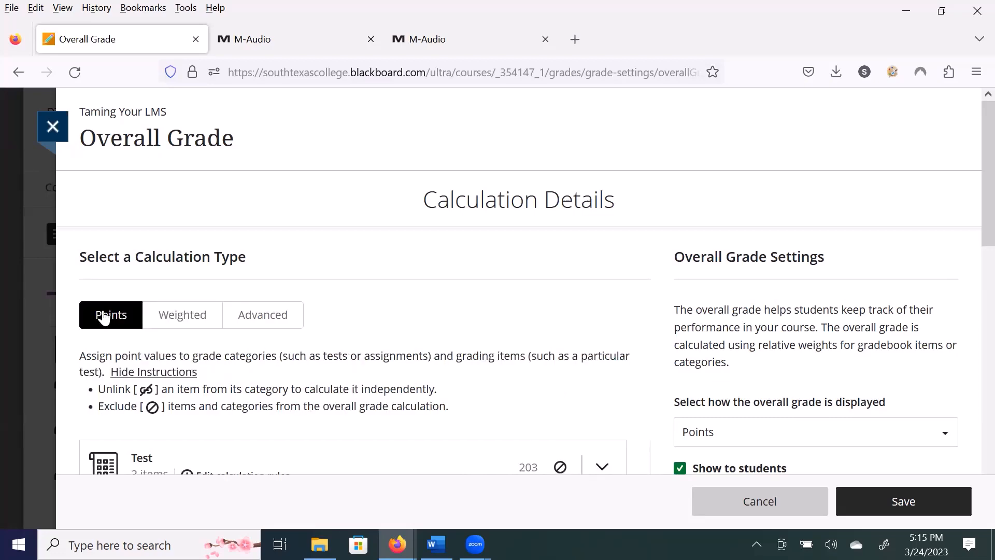
scroll(445, 305, down, 5)
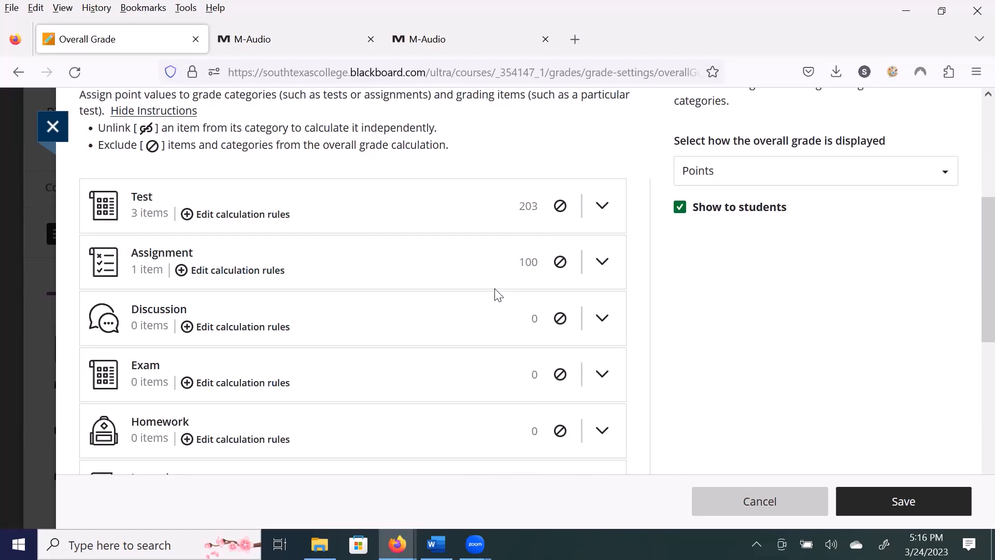
scroll(494, 295, down, 4)
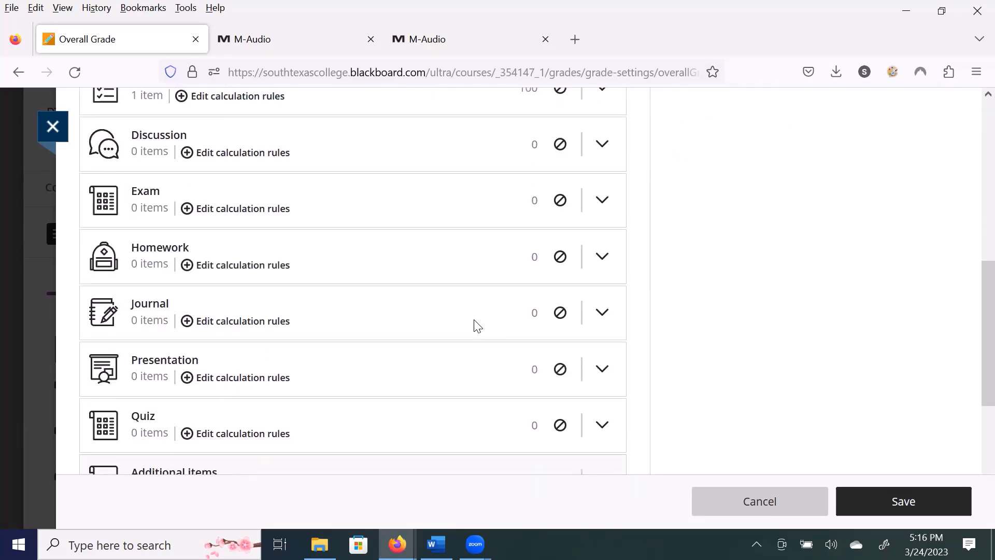
scroll(477, 325, up, 4)
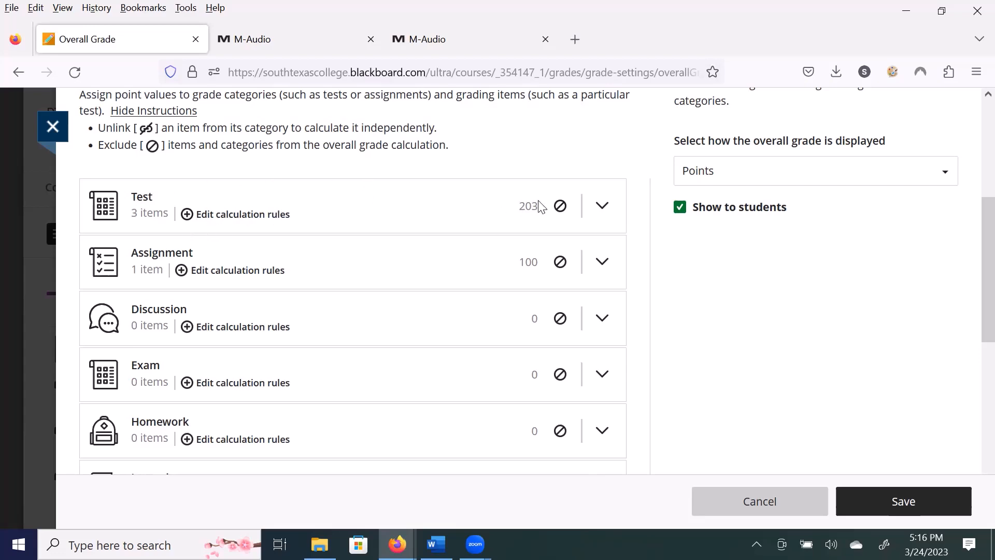
- Expand the Test category and try excluding Module 1: Quick Quiz from the overall grade, including it again
click(606, 204)
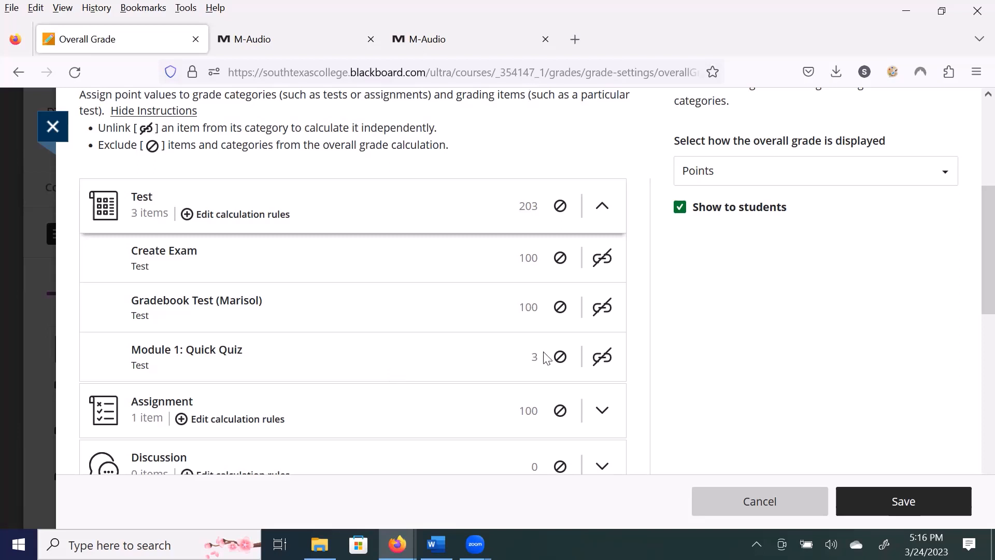
click(561, 358)
click(561, 358)
scroll(483, 345, down, 10)
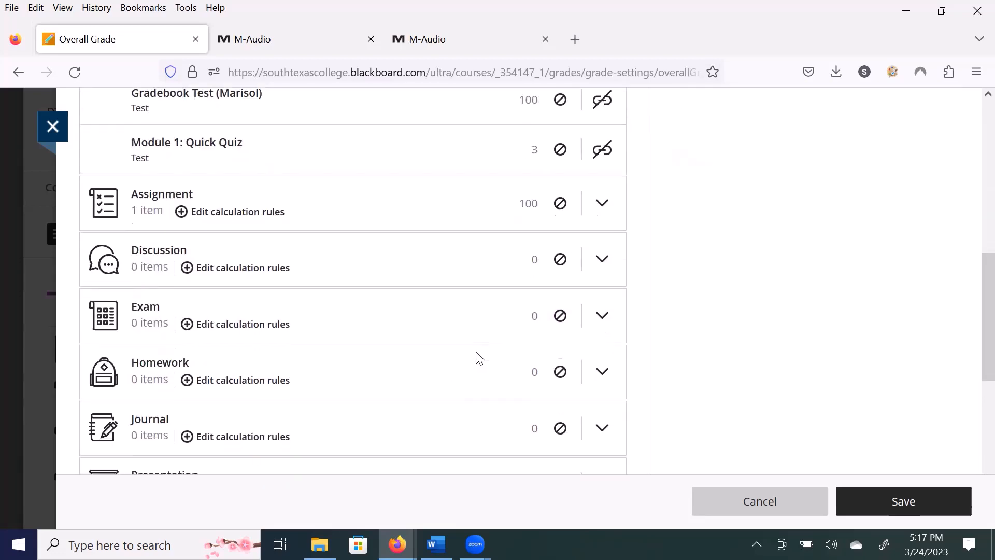
scroll(479, 358, up, 10)
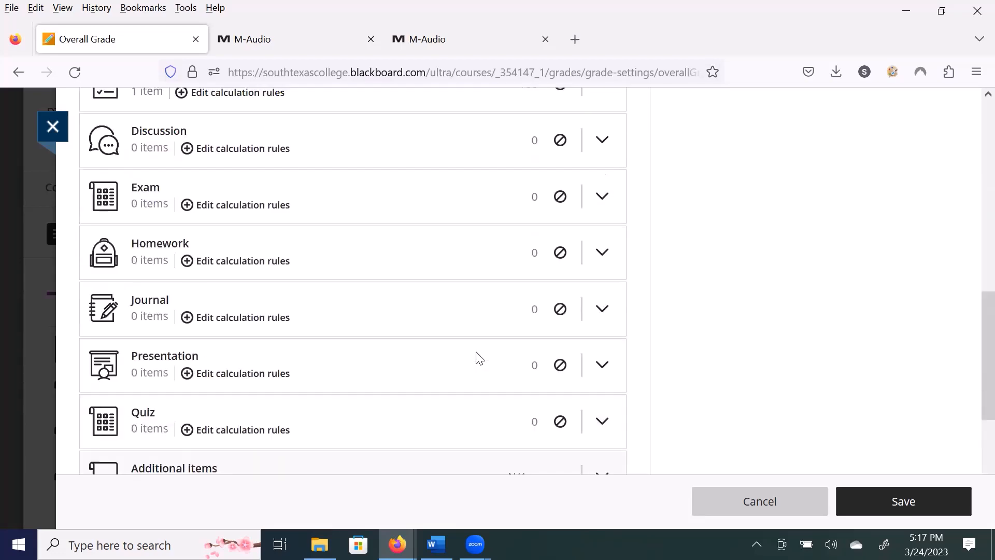
scroll(472, 348, up, 3)
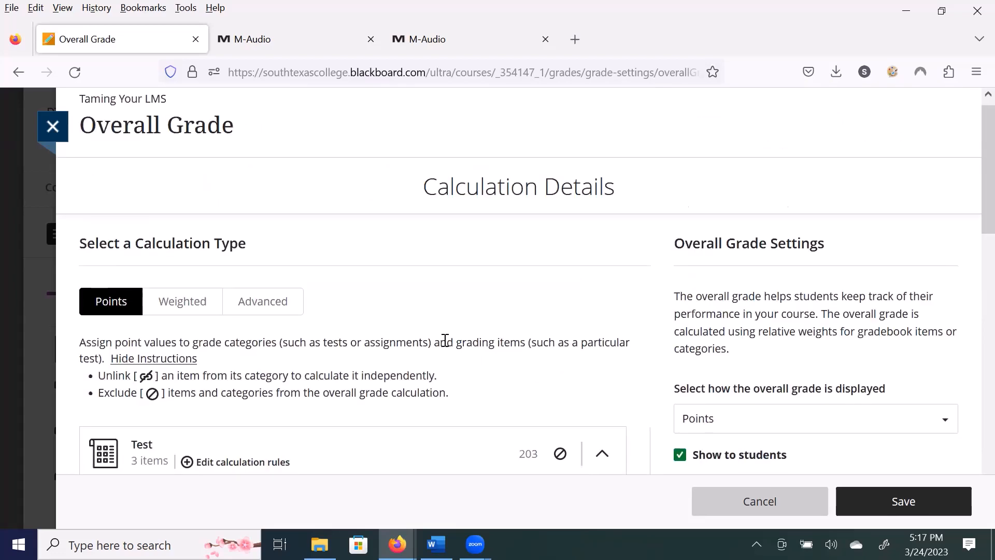
scroll(444, 340, down, 6)
scroll(445, 347, up, 2)
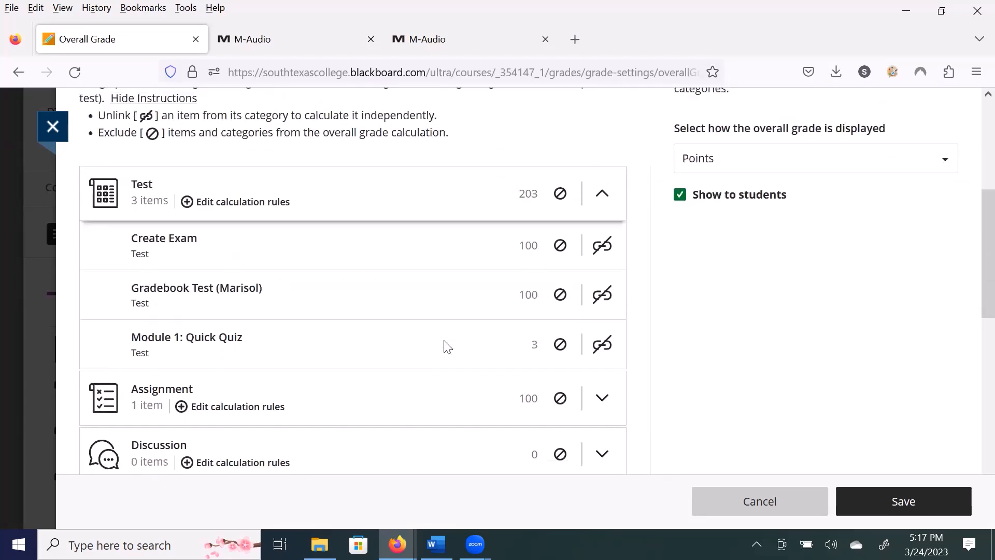
- Display the overall grade as Points, keep Show to students enabled, and save the overall grade settings
scroll(725, 340, up, 3)
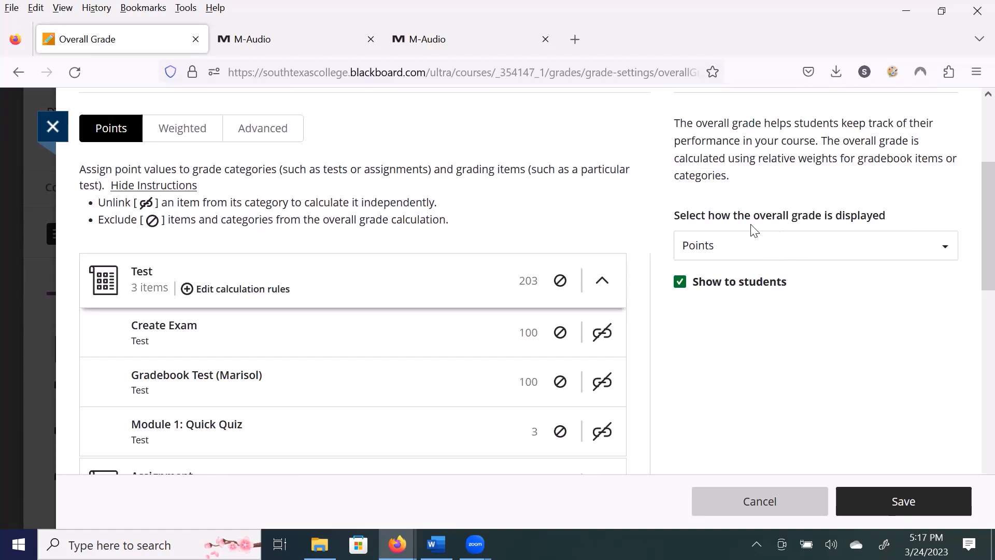
click(851, 253)
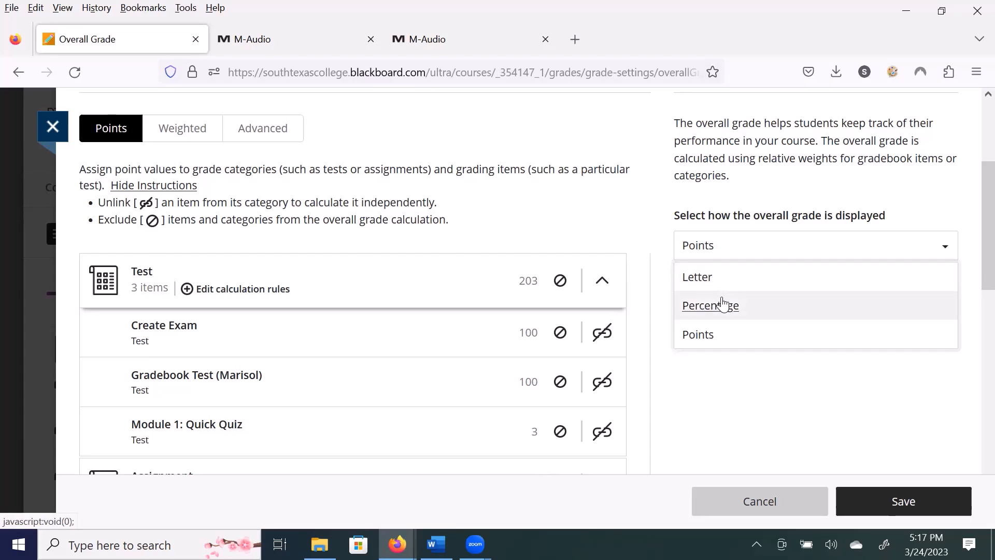
click(710, 339)
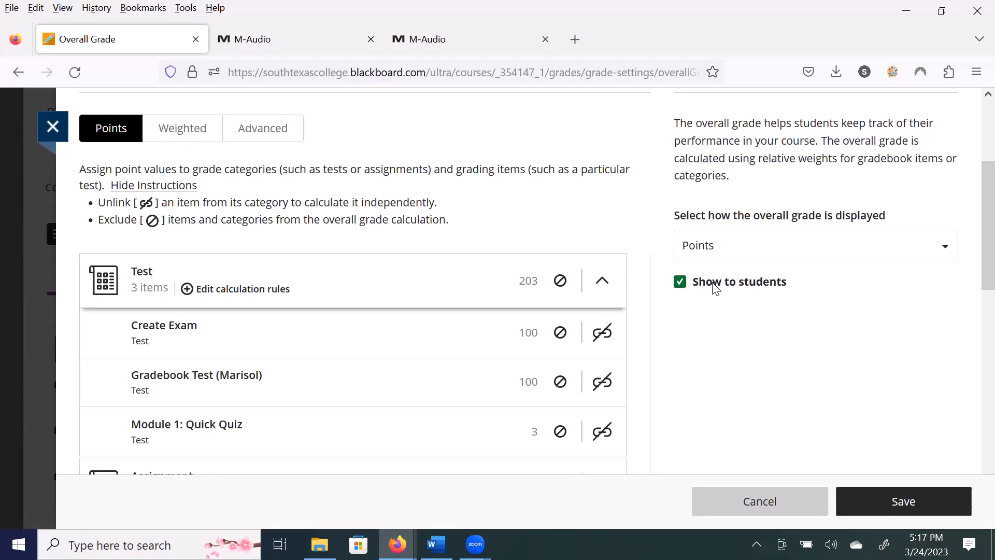
click(680, 282)
click(680, 286)
click(933, 505)
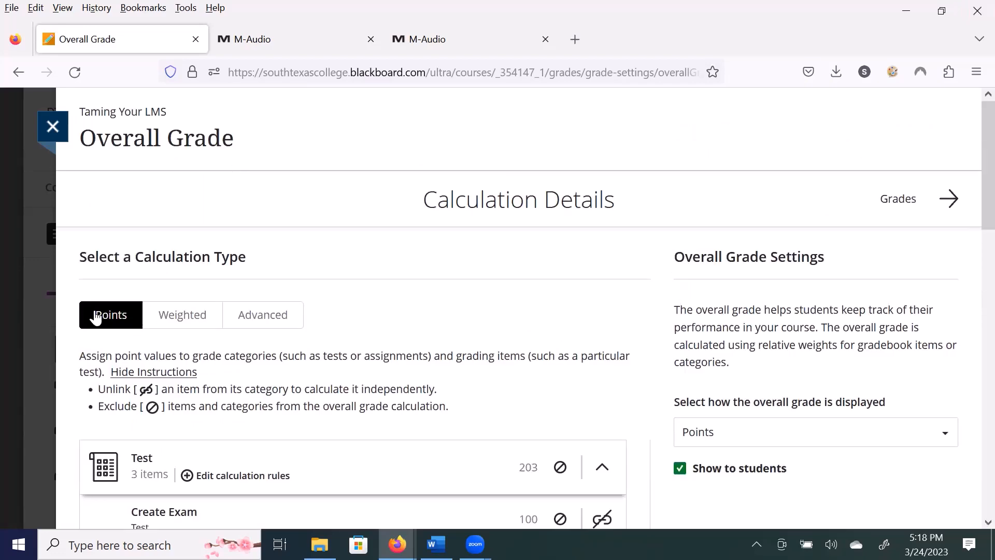
- Close the overall grade and gradebook settings, and start a student preview of the course
click(53, 127)
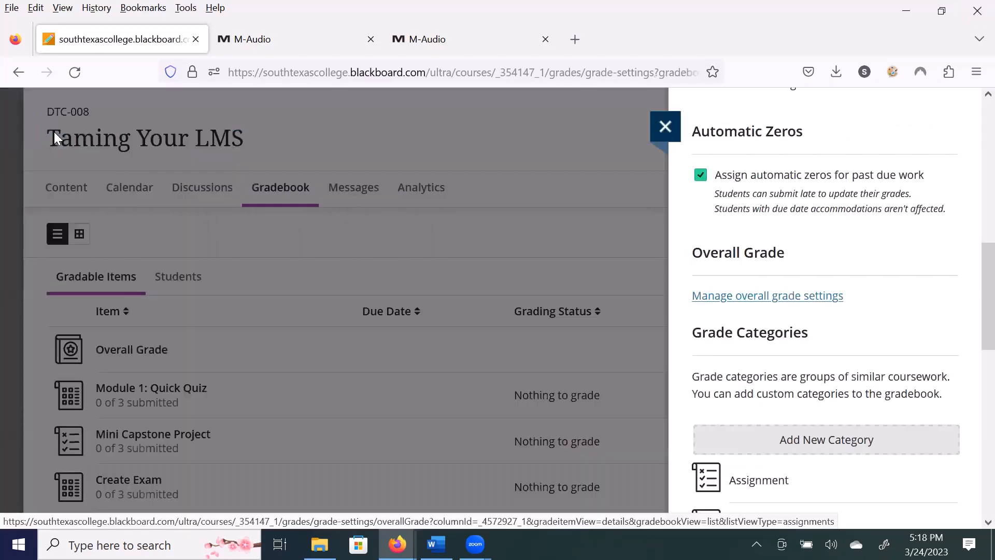
click(663, 125)
click(161, 260)
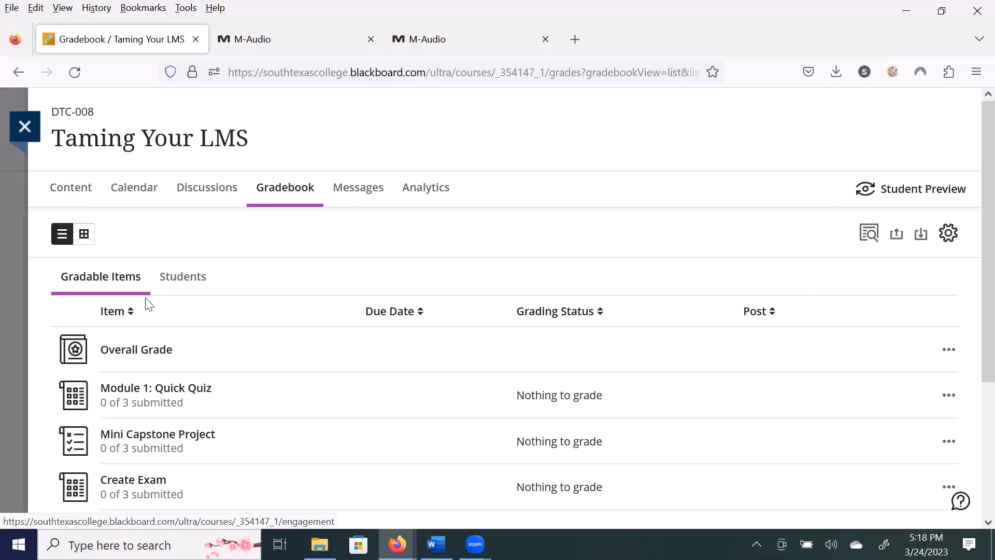
click(917, 191)
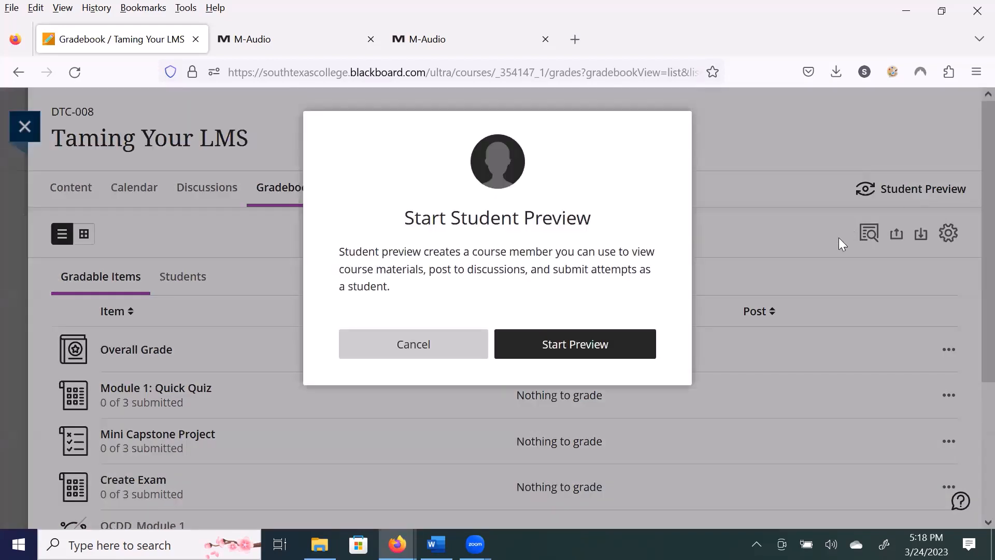
click(611, 347)
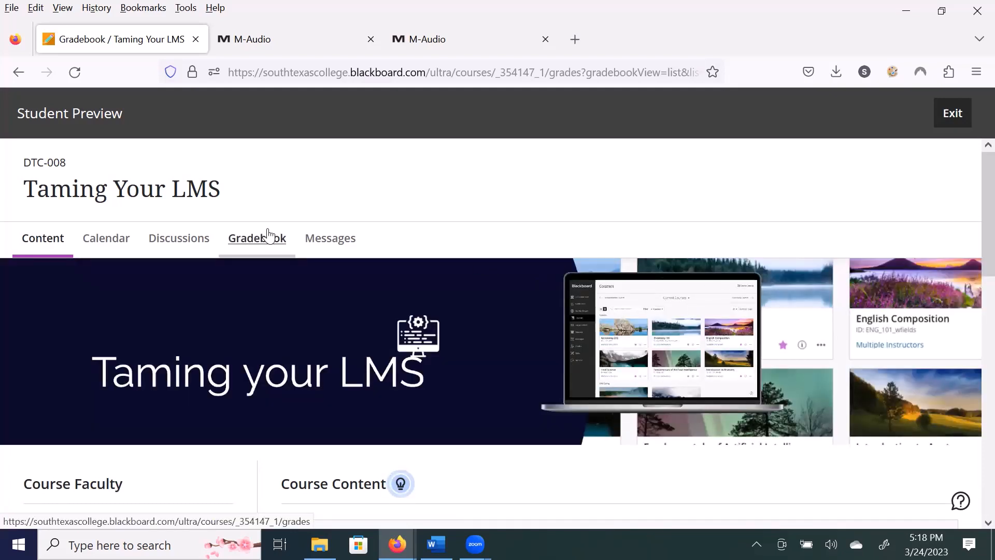
- Review the gradebook and current grade as a student, and exit the preview with the preview user discarded
click(269, 236)
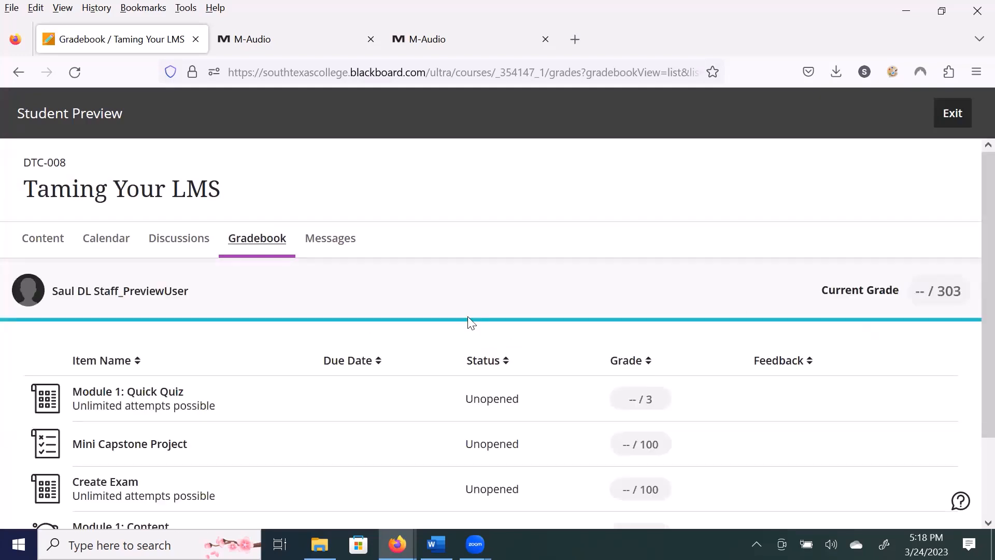
scroll(368, 362, down, 2)
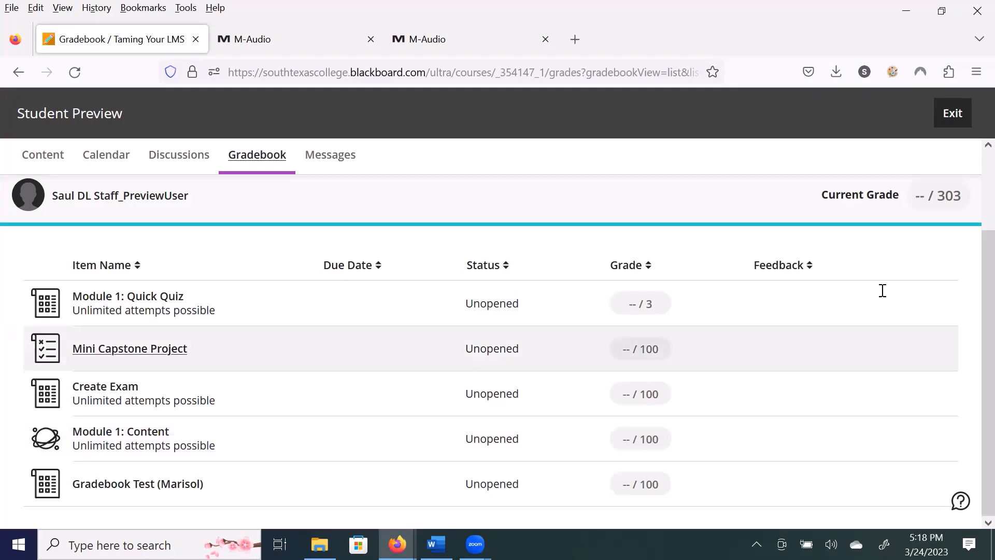
scroll(954, 288, up, 2)
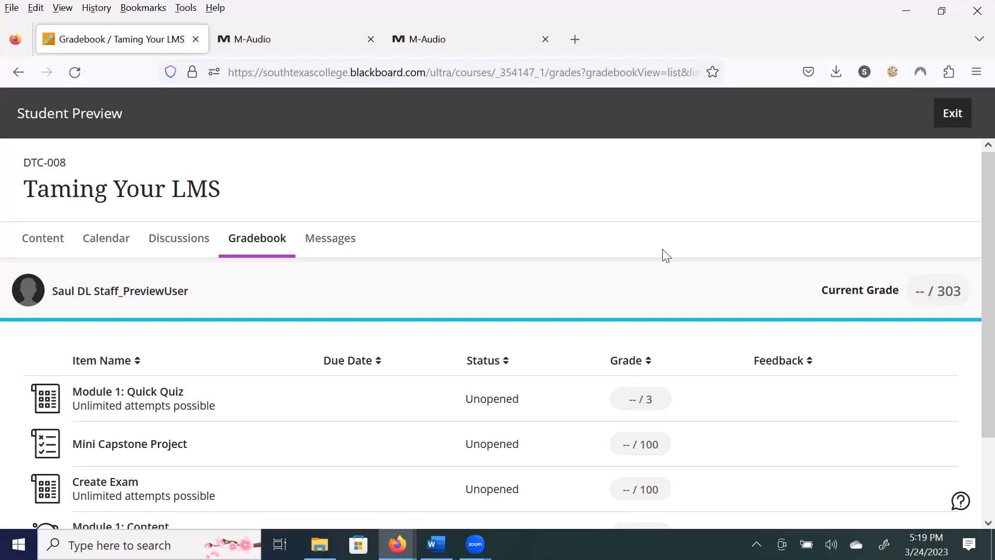
click(950, 115)
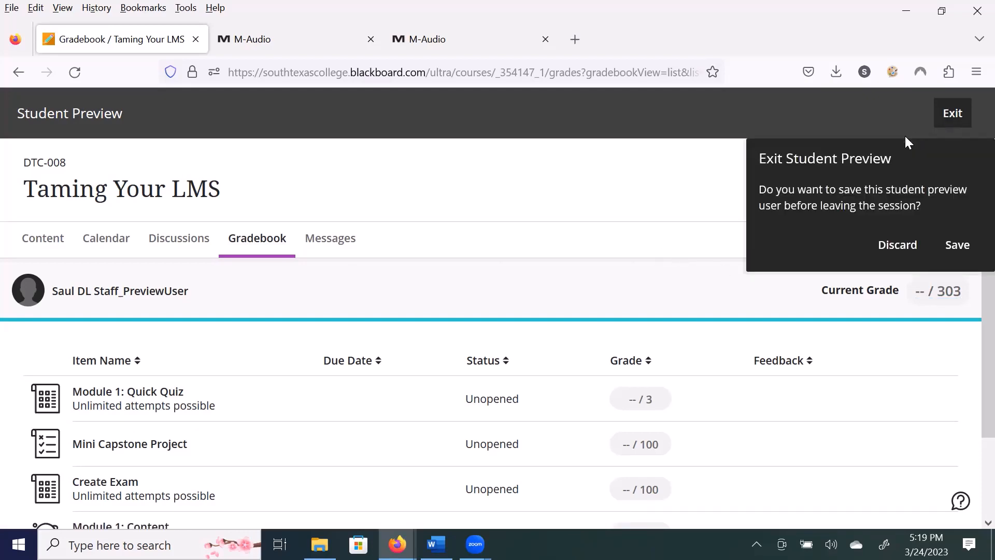
click(908, 247)
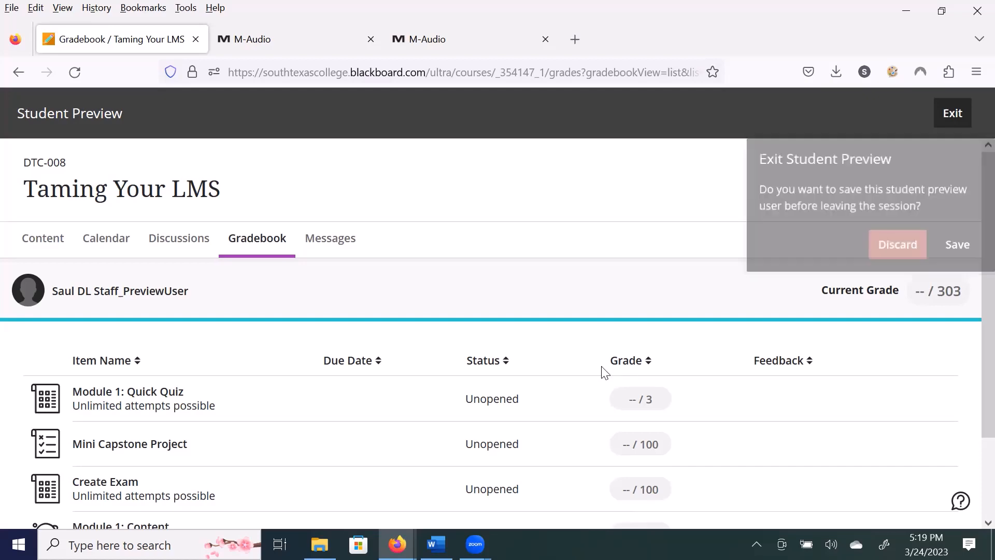